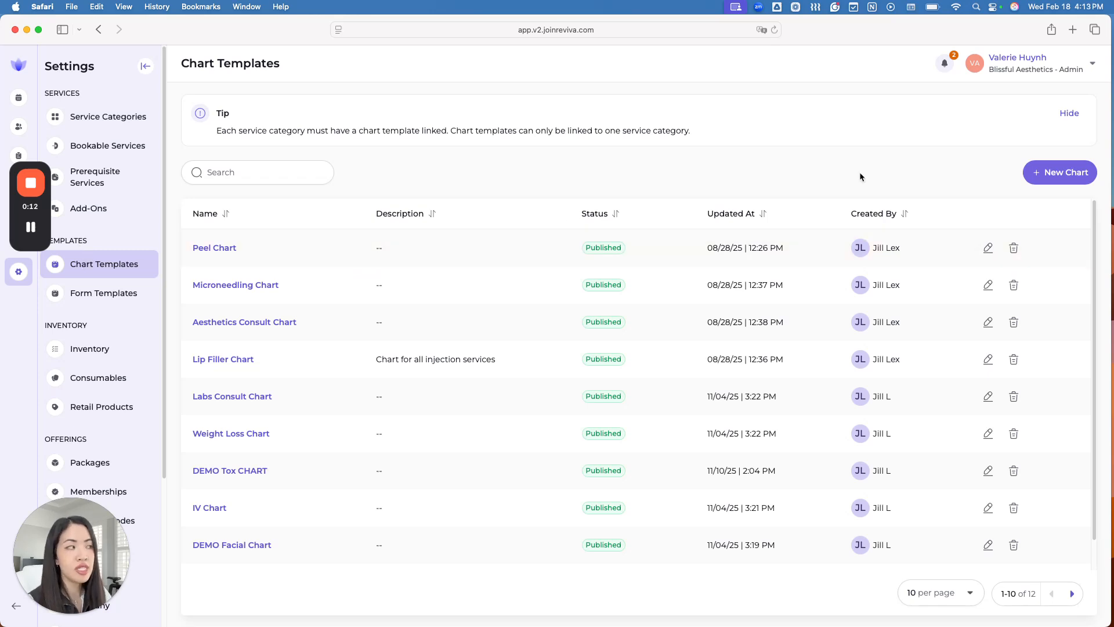
Create a new chart template named "Injectables Consult" for the Consultation for Injectables service category.
{"action": "left_click", "coordinate": [1046, 174]}
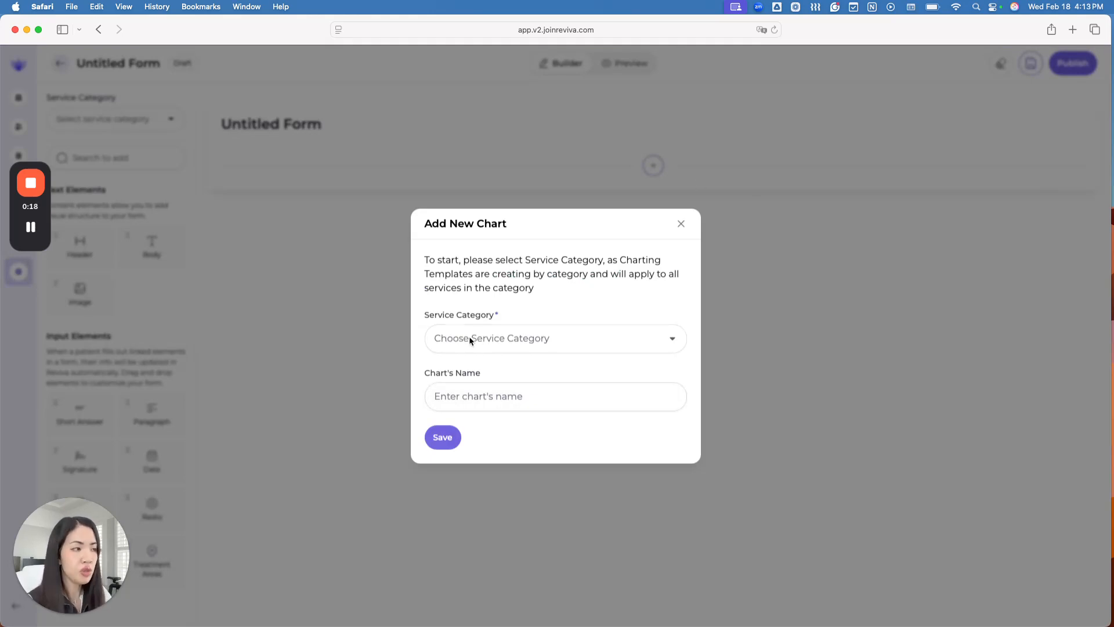
{"action": "left_click", "coordinate": [469, 338]}
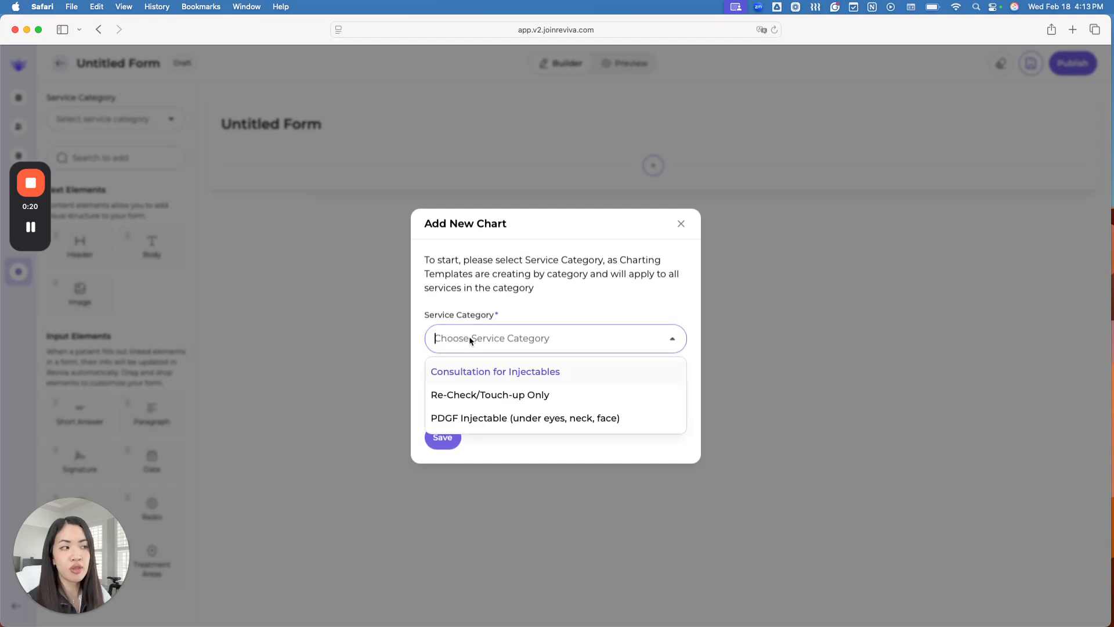
{"action": "left_click", "coordinate": [583, 308]}
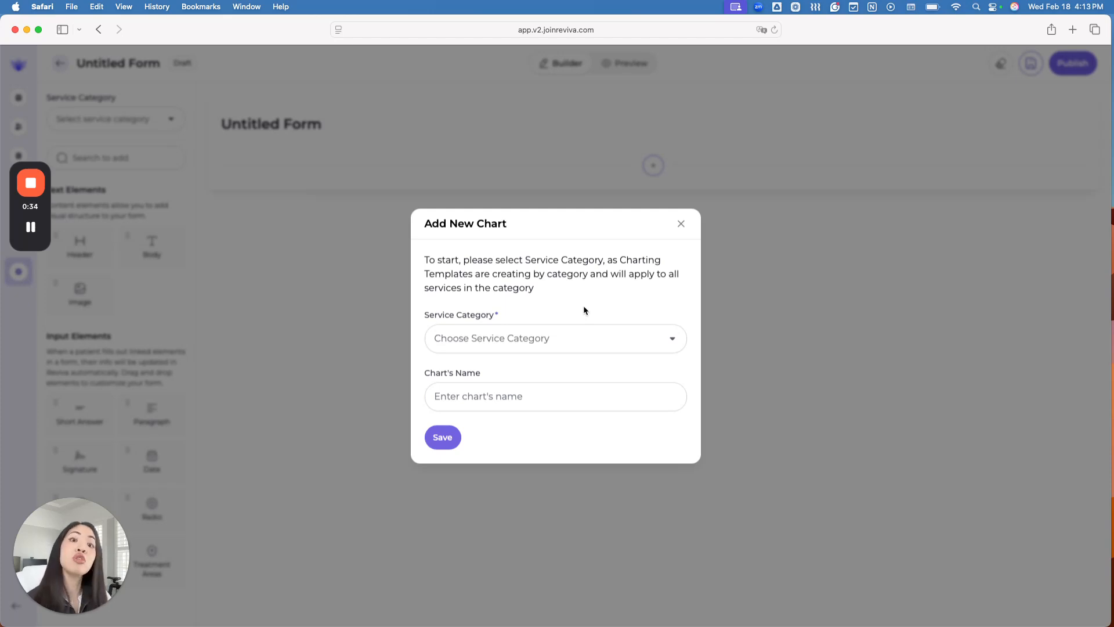
{"action": "left_click", "coordinate": [507, 339]}
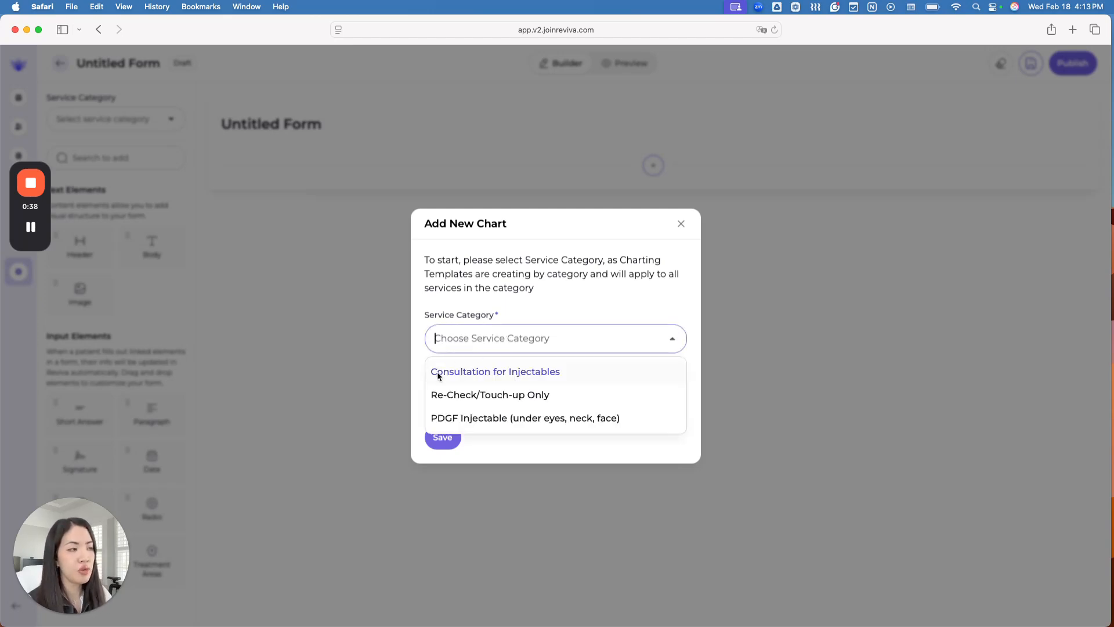
{"action": "left_click", "coordinate": [500, 376]}
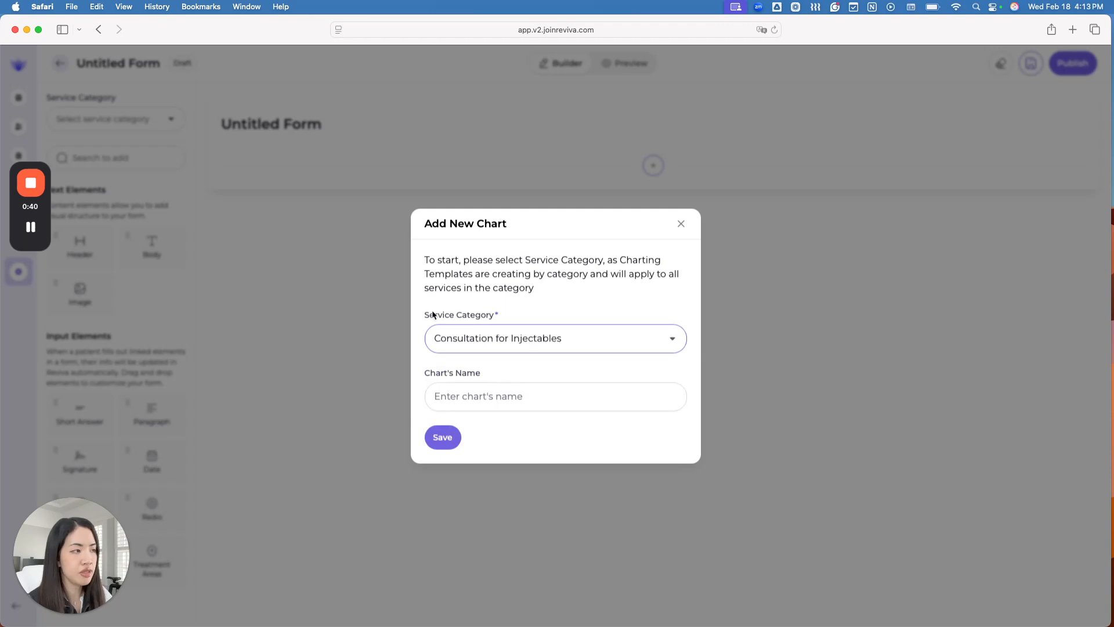
{"action": "left_click", "coordinate": [467, 401]}
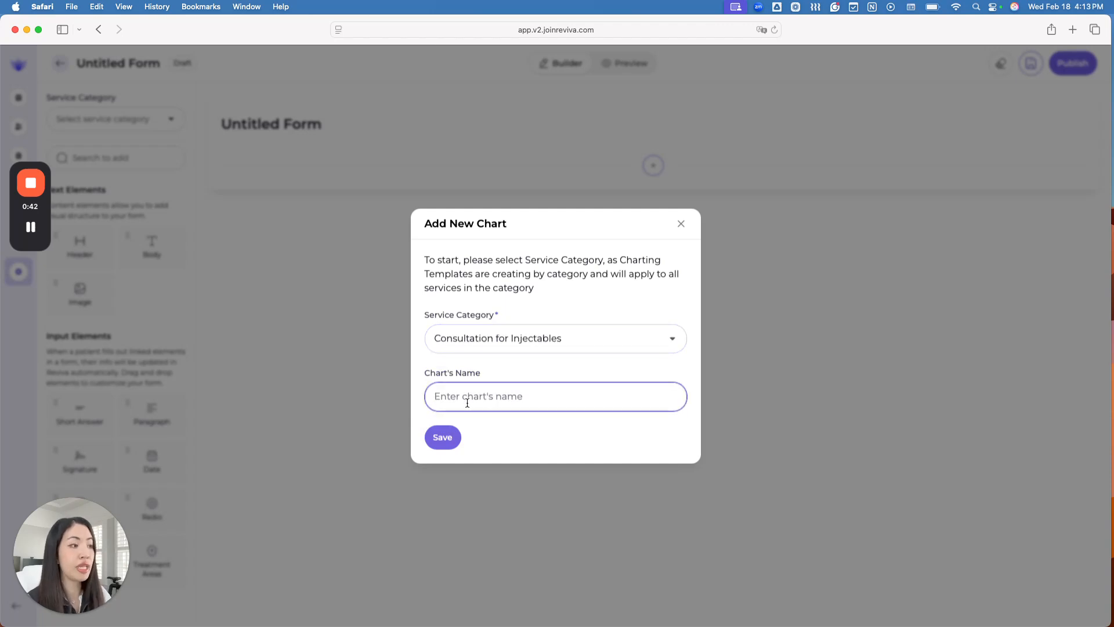
{"action": "type", "text": "Injectables Consult"}
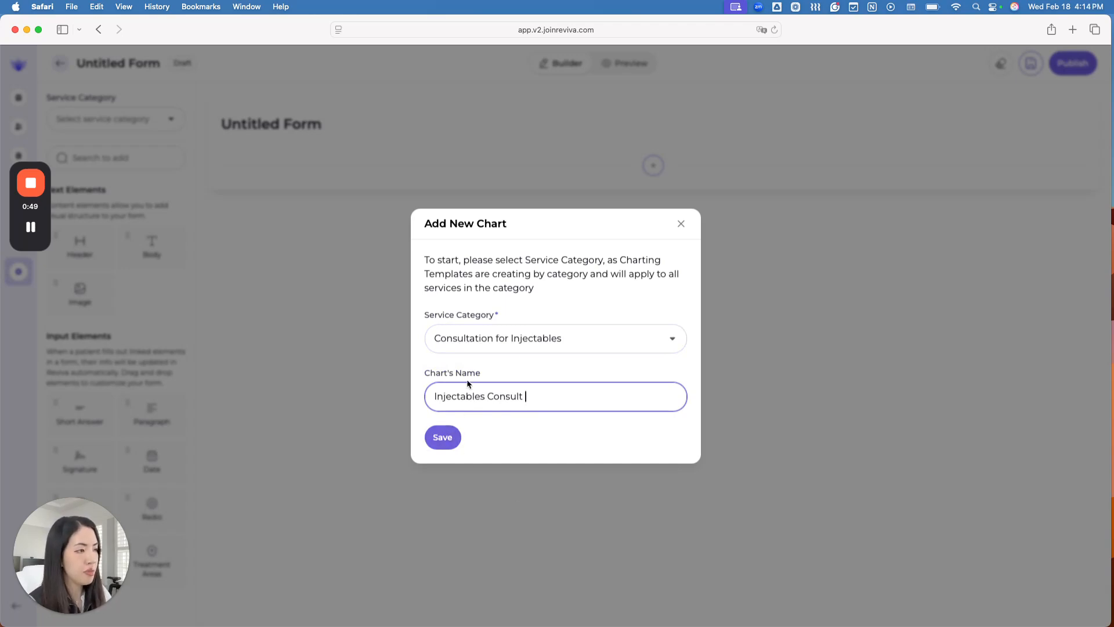
{"action": "left_click", "coordinate": [442, 438]}
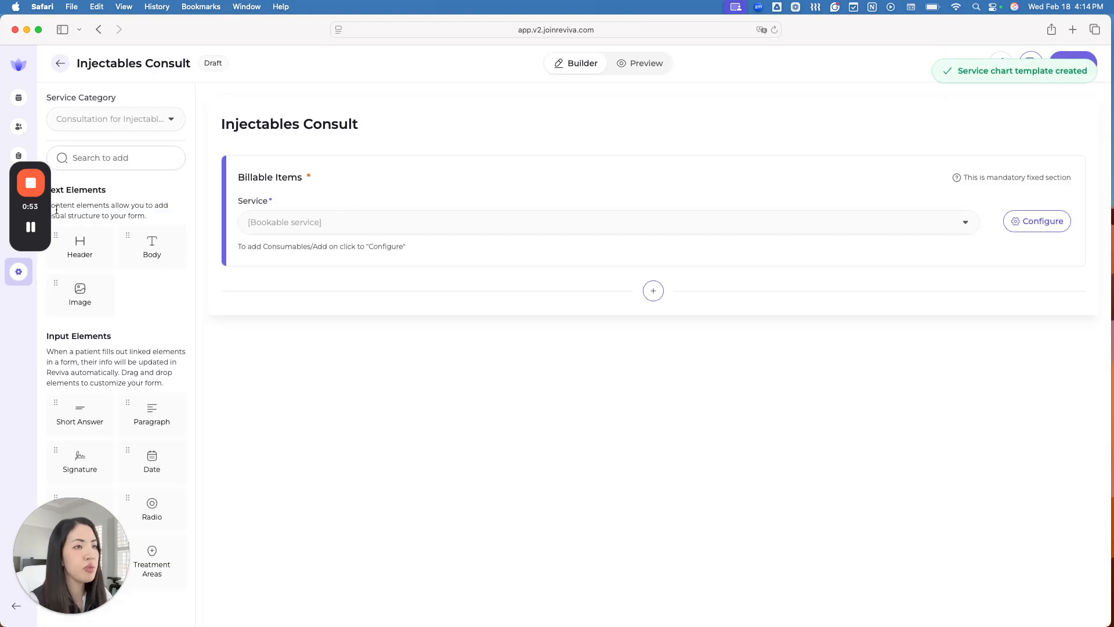
{"action": "left_click_drag", "start_coordinate": [83, 526], "coordinate": [1055, 526]}
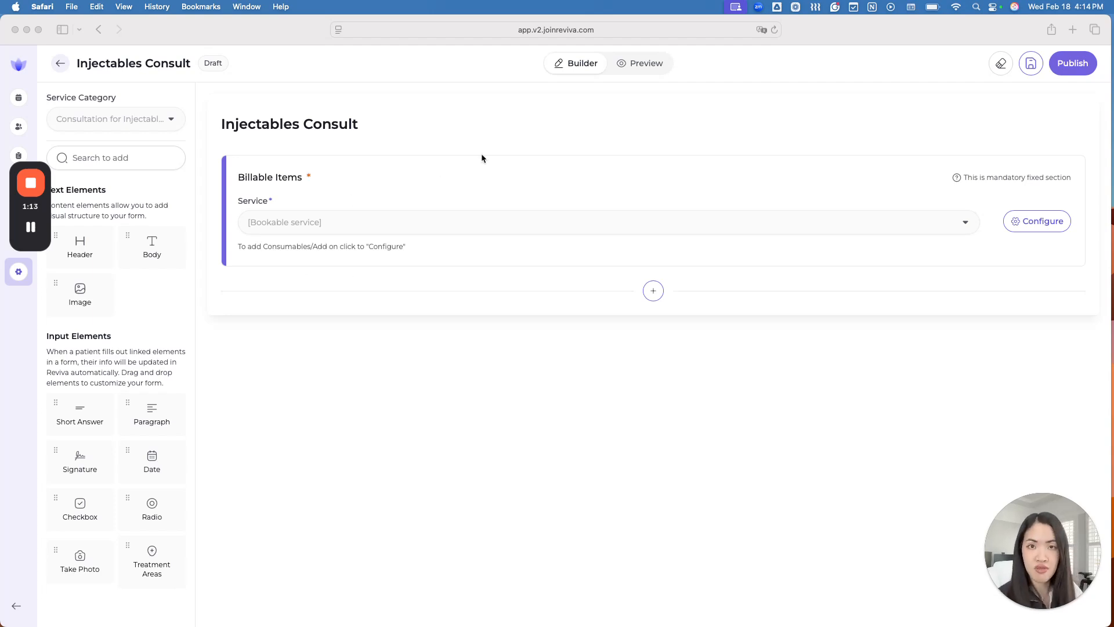
{"action": "left_click", "coordinate": [604, 186]}
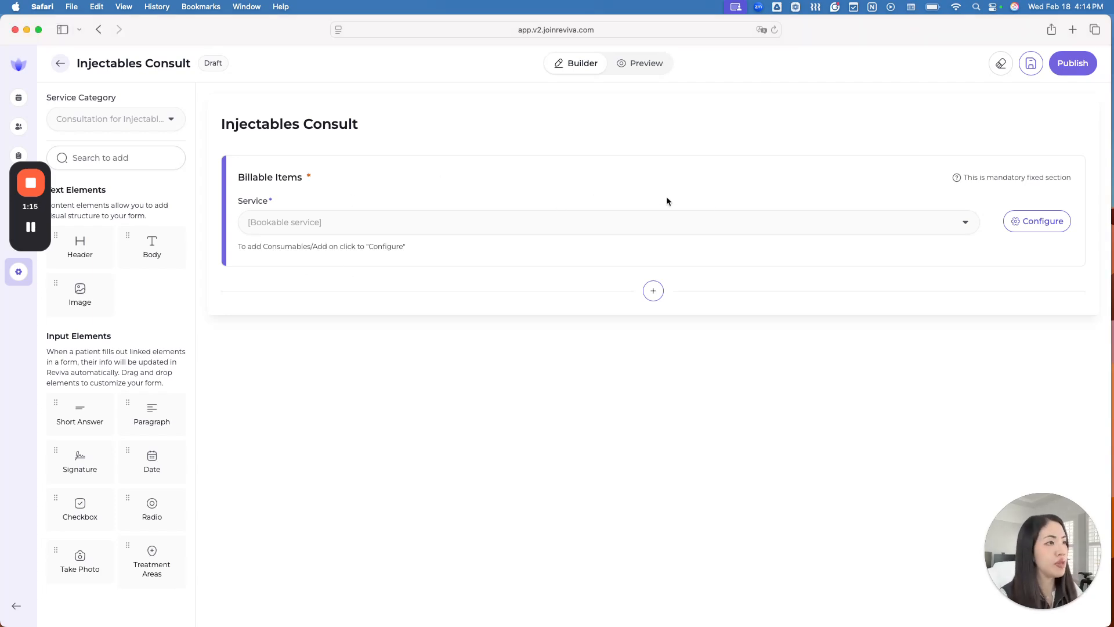
Configure the Billable Items section to include the Consumable item.
{"action": "left_click", "coordinate": [1042, 225]}
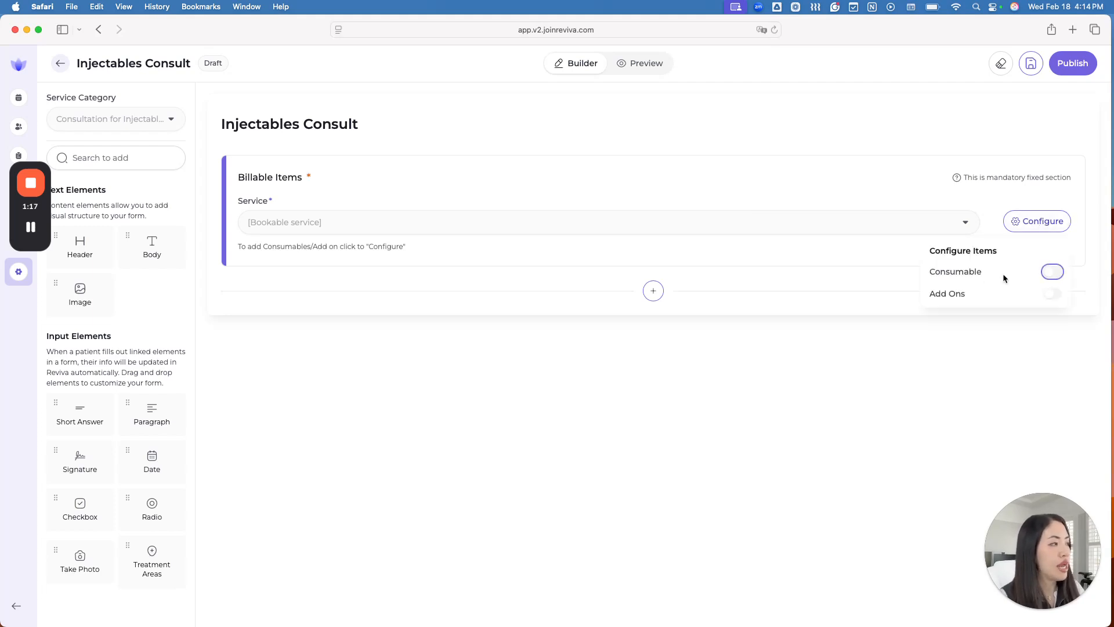
{"action": "left_click", "coordinate": [1054, 273]}
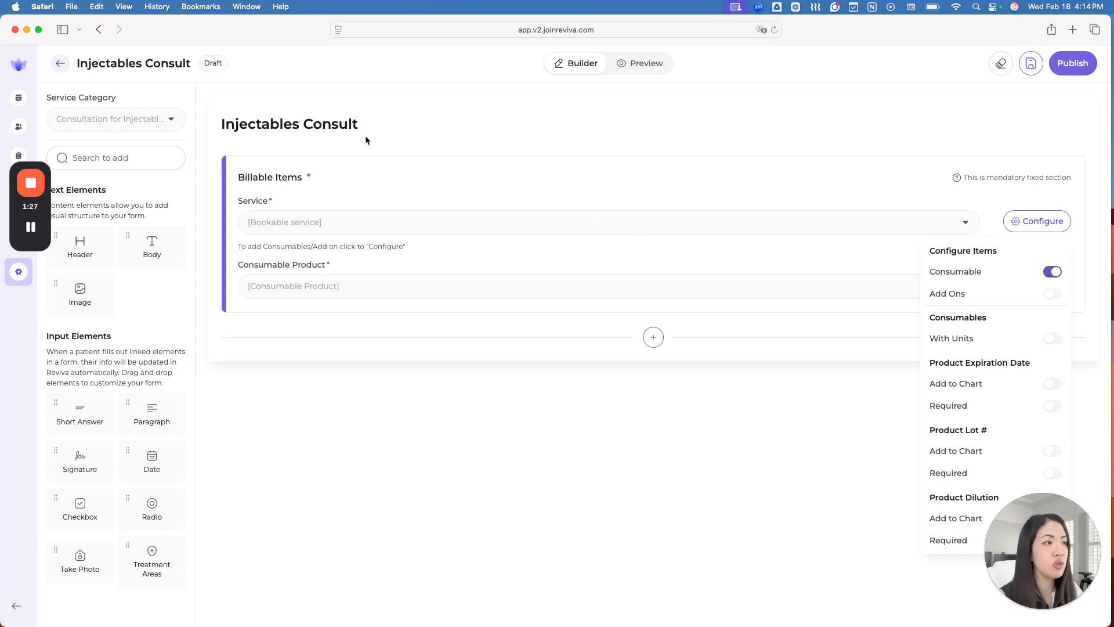
Try Add Ons in place of Consumable in the Billable Items section, and restore the Consumable item.
{"action": "left_click", "coordinate": [1052, 271]}
{"action": "left_click", "coordinate": [1053, 293]}
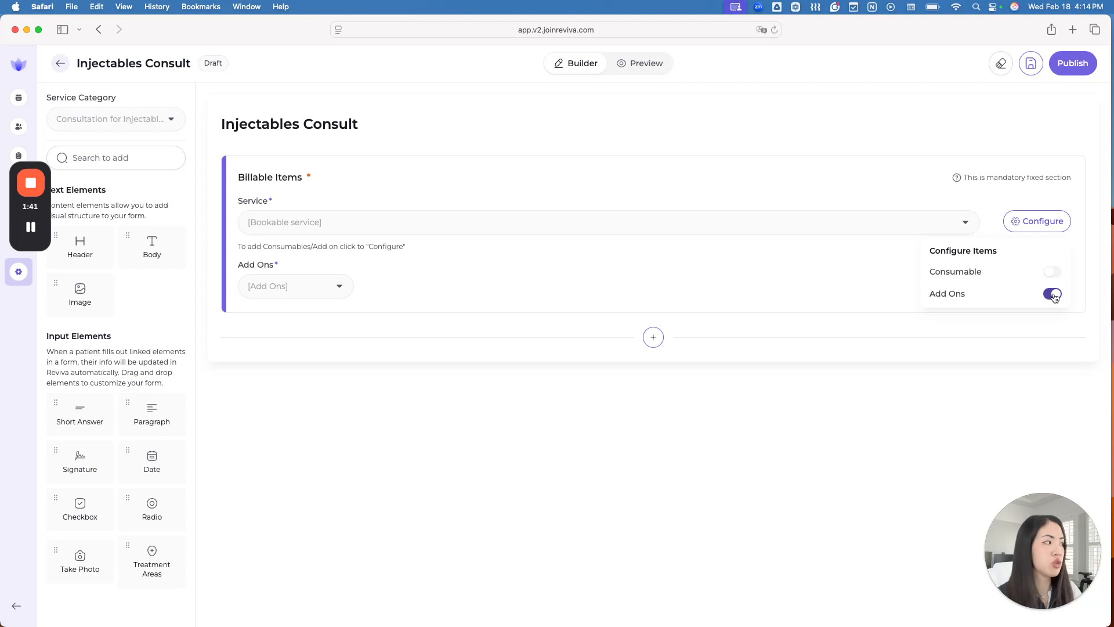
{"action": "left_click", "coordinate": [1053, 294]}
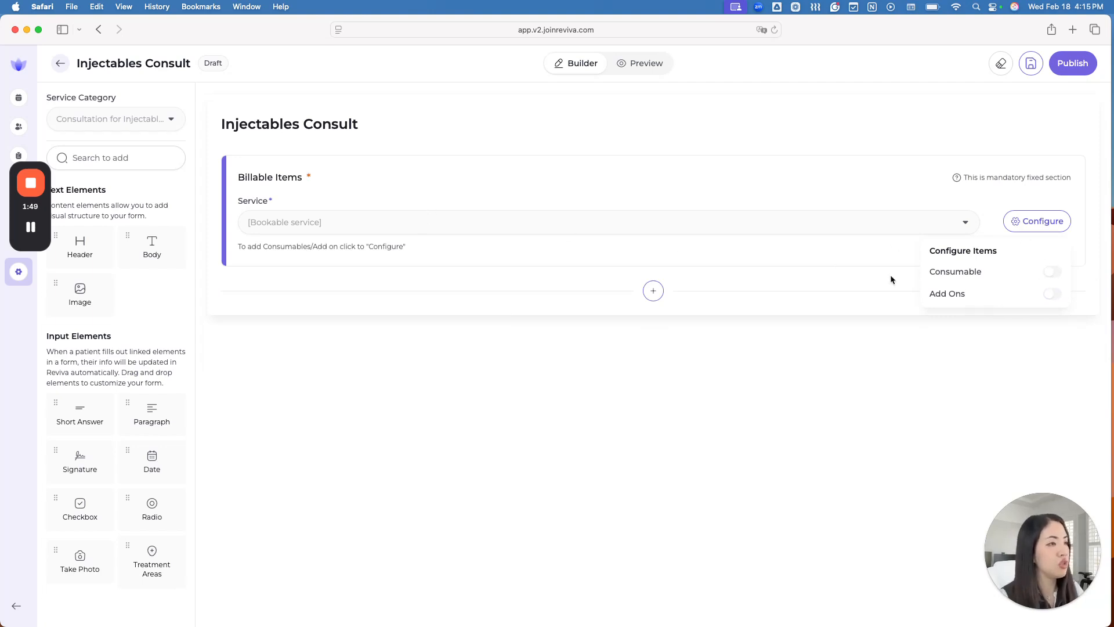
{"action": "left_click", "coordinate": [1053, 273]}
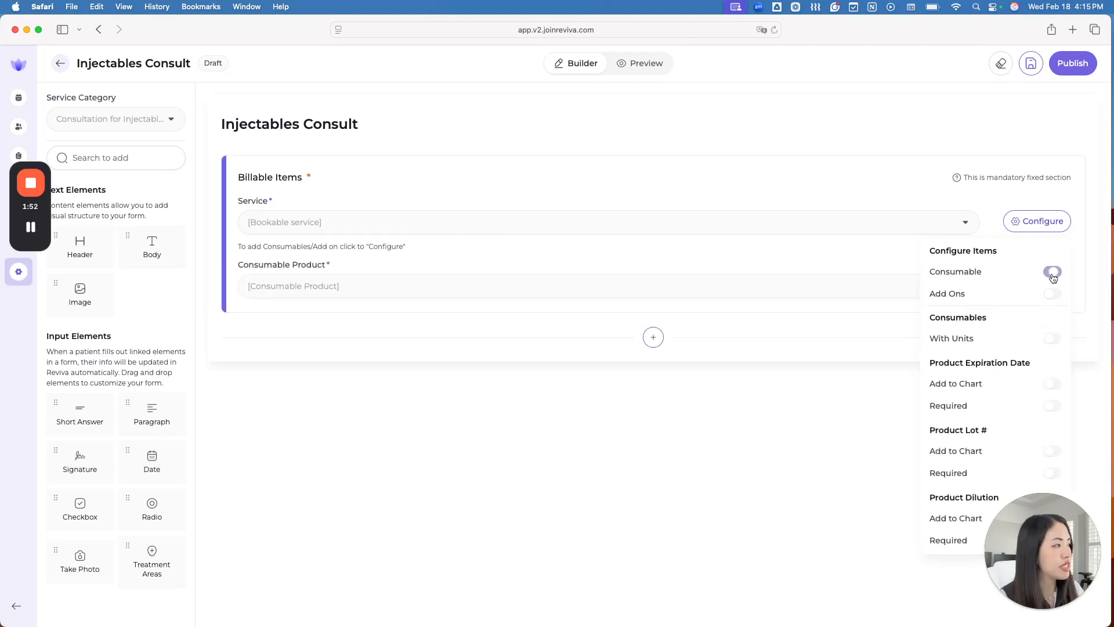
{"action": "left_click", "coordinate": [502, 157]}
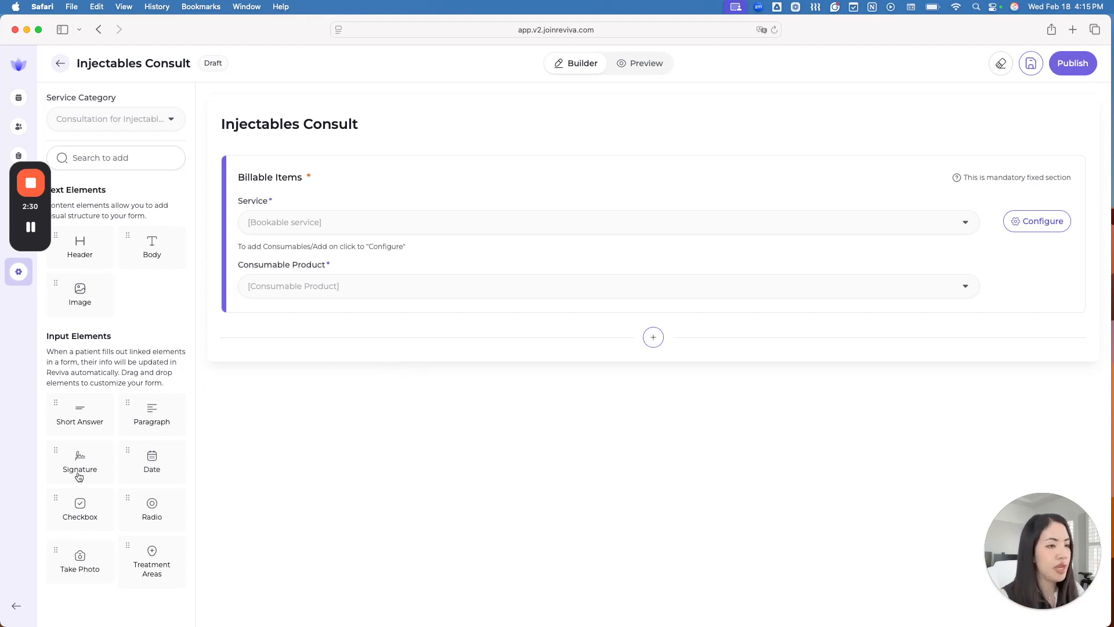
Add a Short Answer question below Billable Items reading "When is the last time you saw this patient?".
{"action": "left_click", "coordinate": [653, 338]}
{"action": "scroll", "coordinate": [544, 428], "scroll_direction": "down", "scroll_amount": 3}
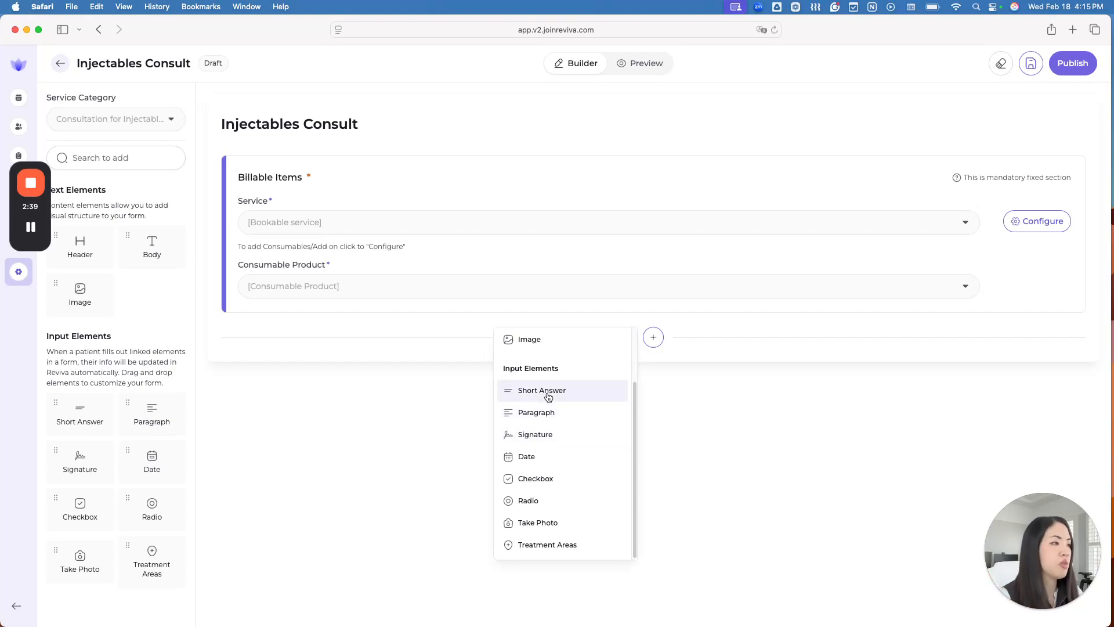
{"action": "left_click", "coordinate": [548, 397]}
{"action": "left_click_drag", "start_coordinate": [302, 390], "coordinate": [237, 386]}
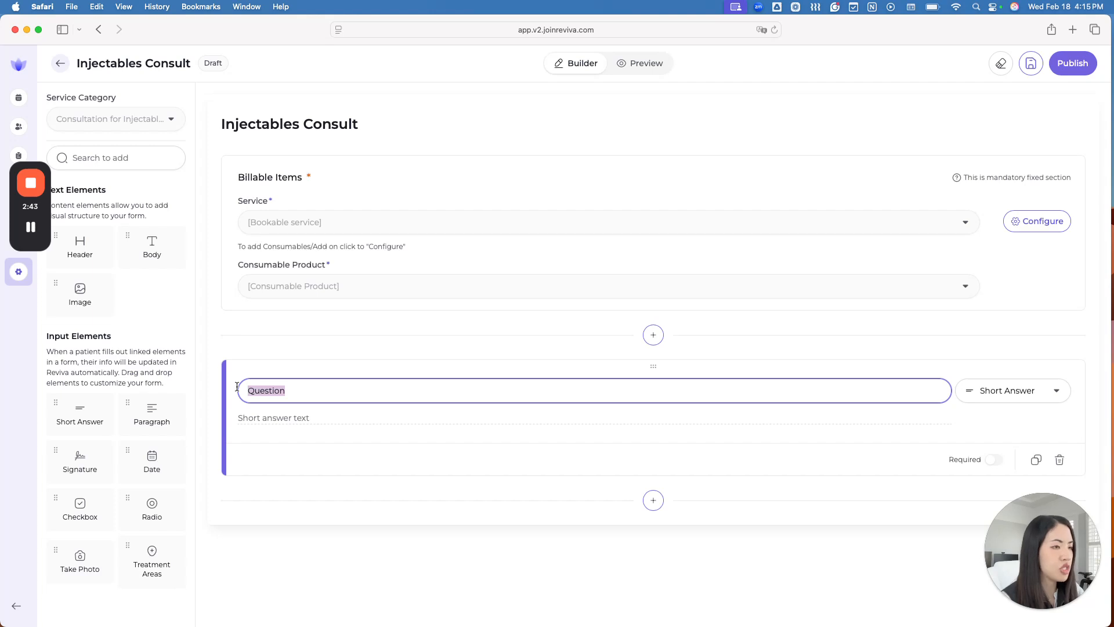
{"action": "type", "text": "When is the last t"}
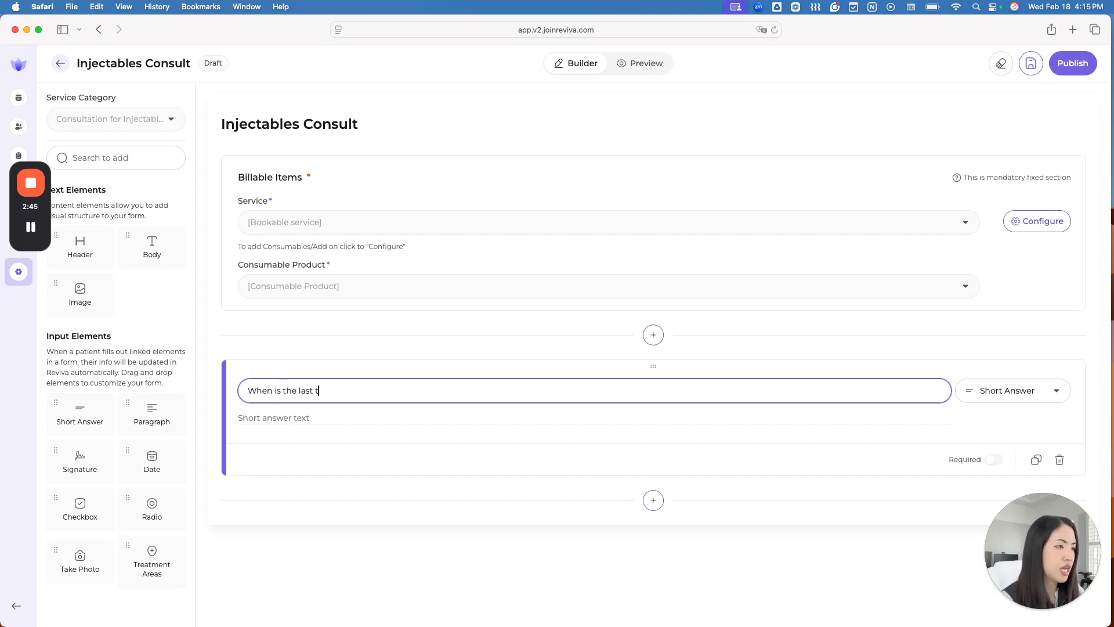
{"action": "type", "text": "ime you saw this patient"}
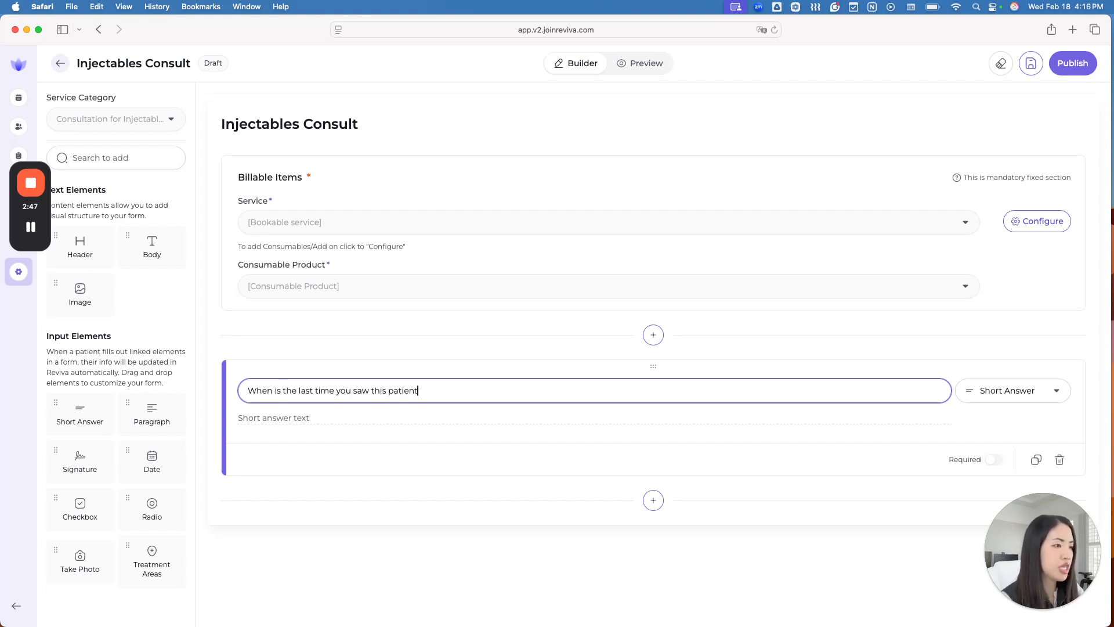
{"action": "type", "text": "?"}
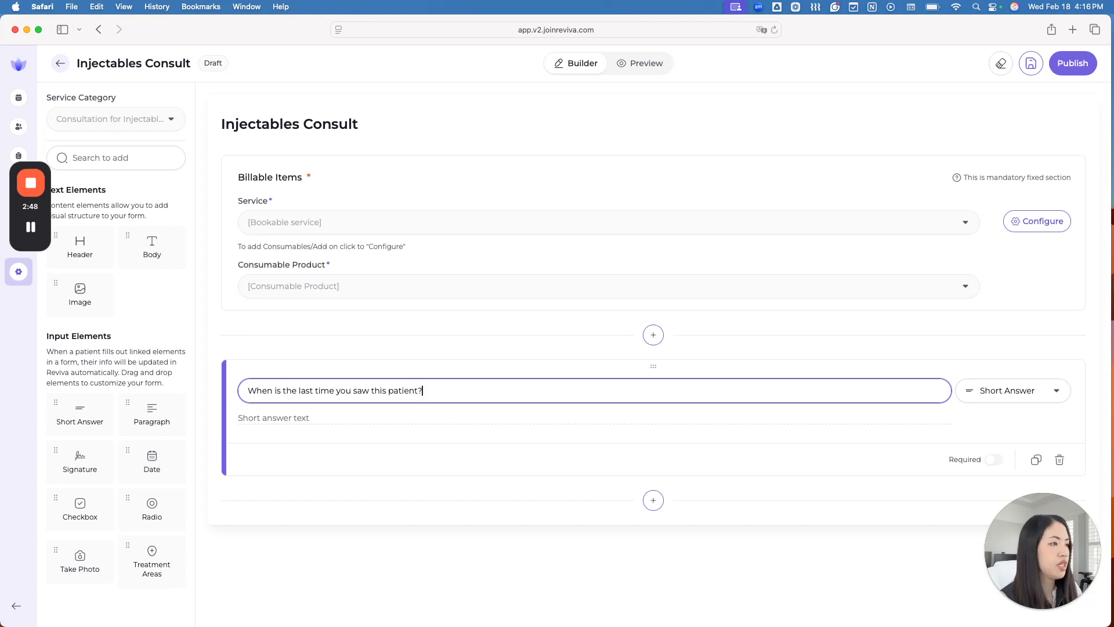
Add a Paragraph question below the short answer reading "Any upcoming events?".
{"action": "left_click", "coordinate": [653, 500]}
{"action": "scroll", "coordinate": [592, 406], "scroll_direction": "down", "scroll_amount": 2}
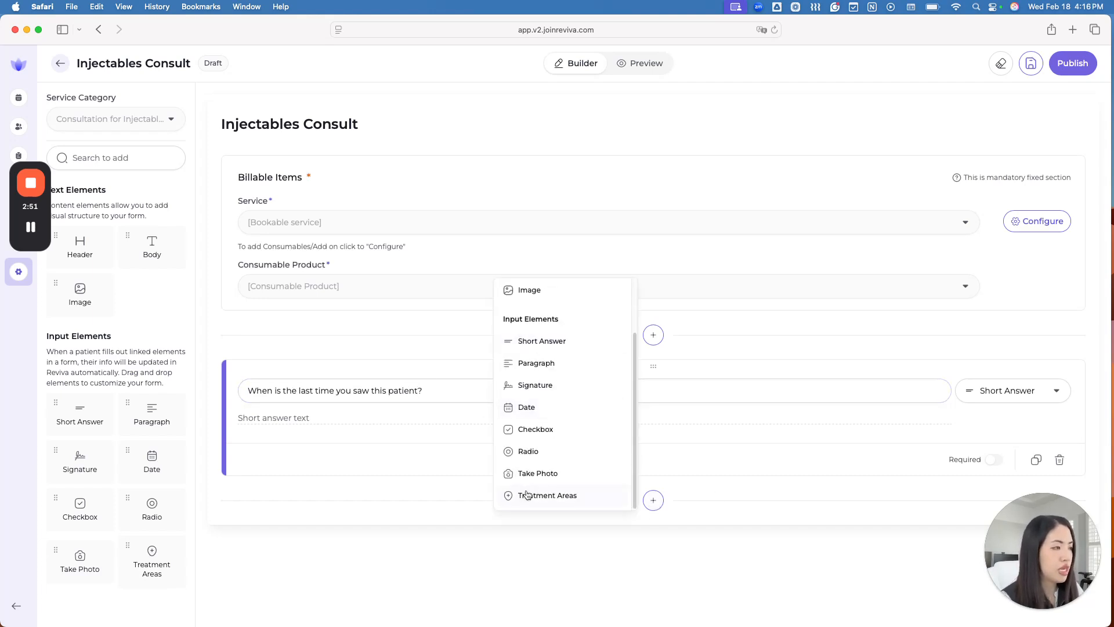
{"action": "left_click", "coordinate": [530, 364]}
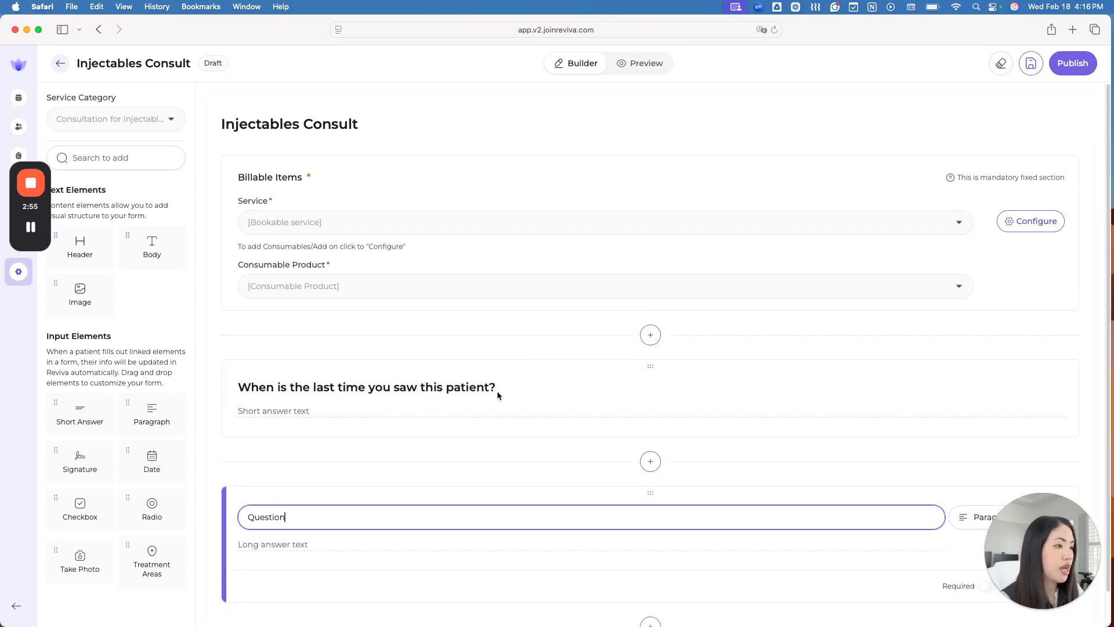
{"action": "double_click", "coordinate": [283, 517]}
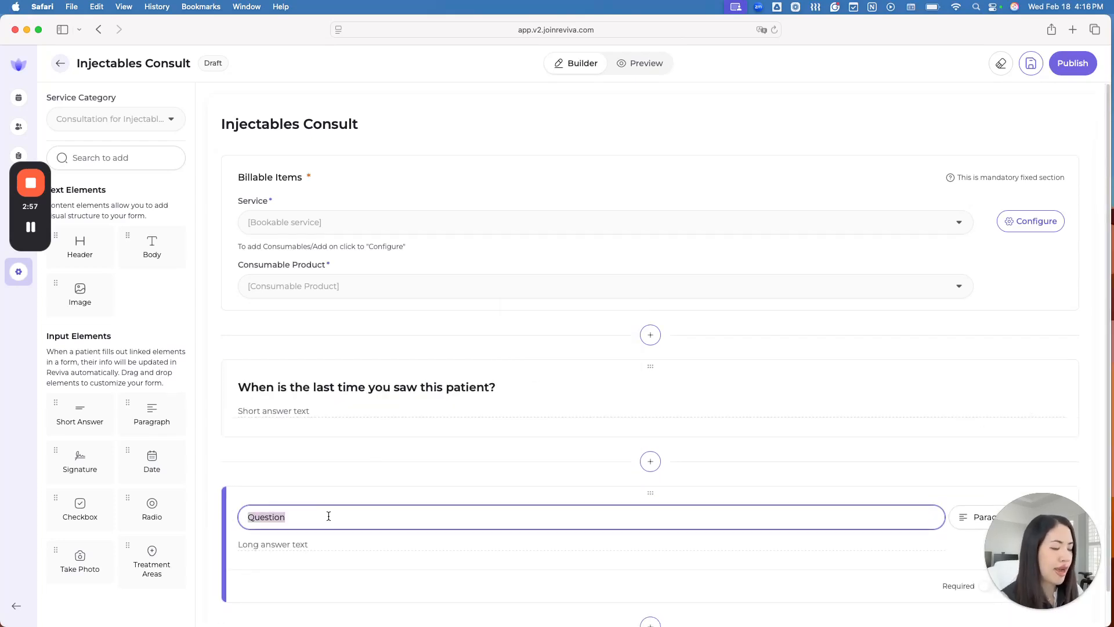
{"action": "scroll", "coordinate": [388, 442], "scroll_direction": "down", "scroll_amount": 1}
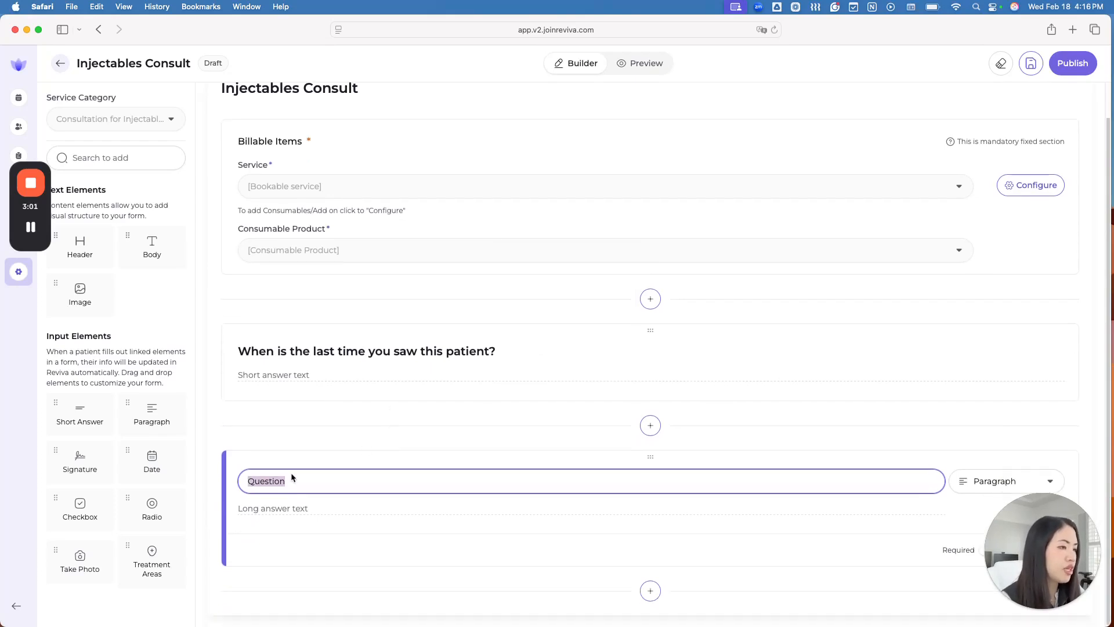
{"action": "type", "text": "Any up"}
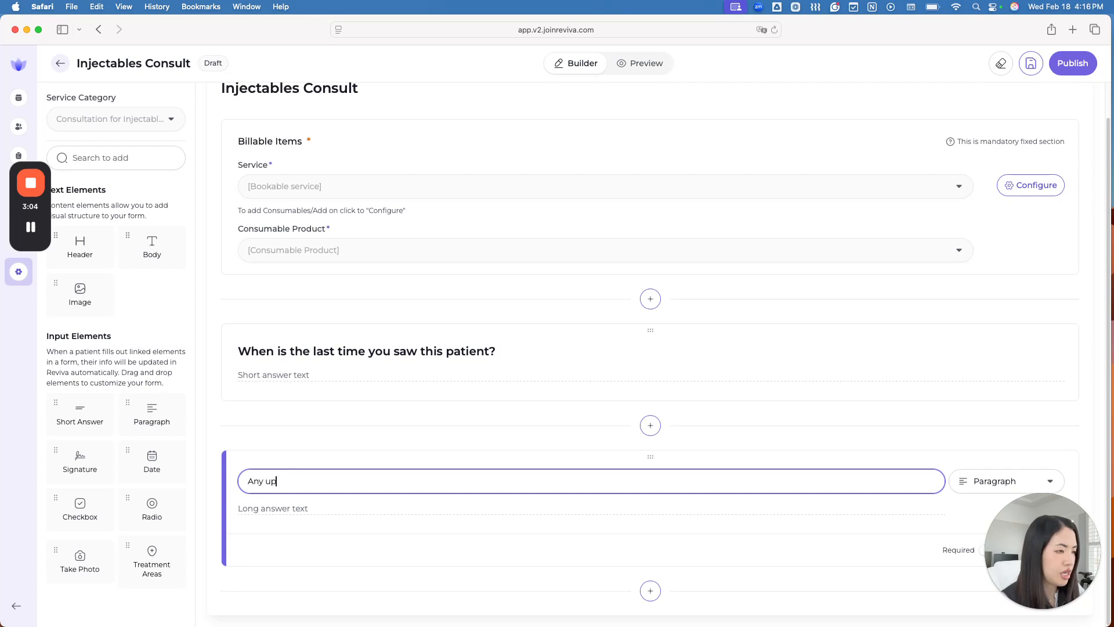
{"action": "type", "text": "coming events?"}
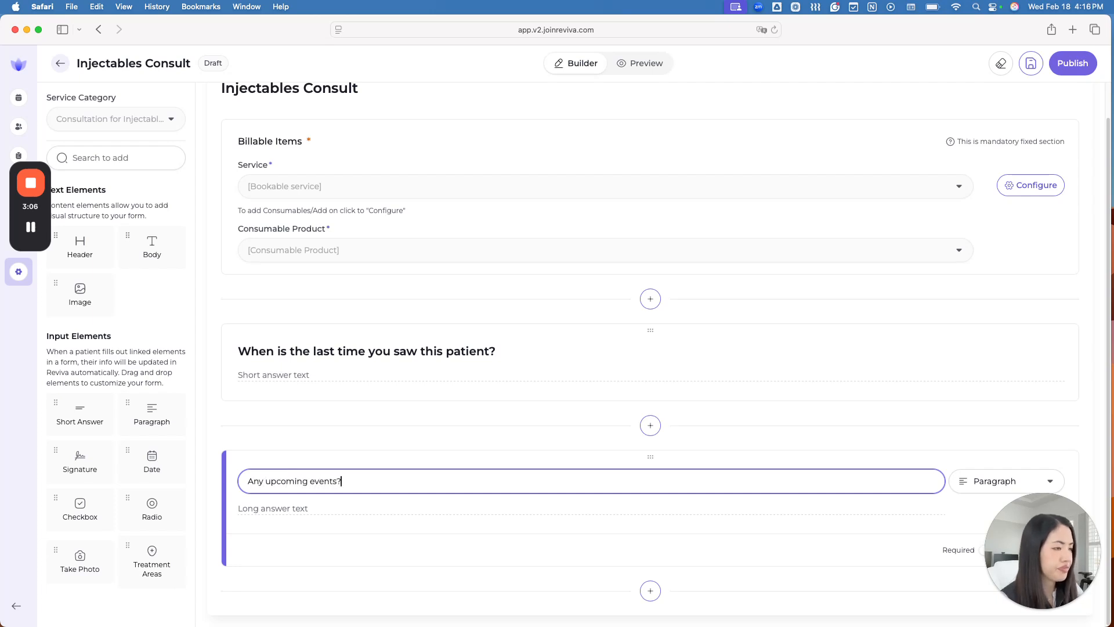
{"action": "left_click", "coordinate": [337, 405]}
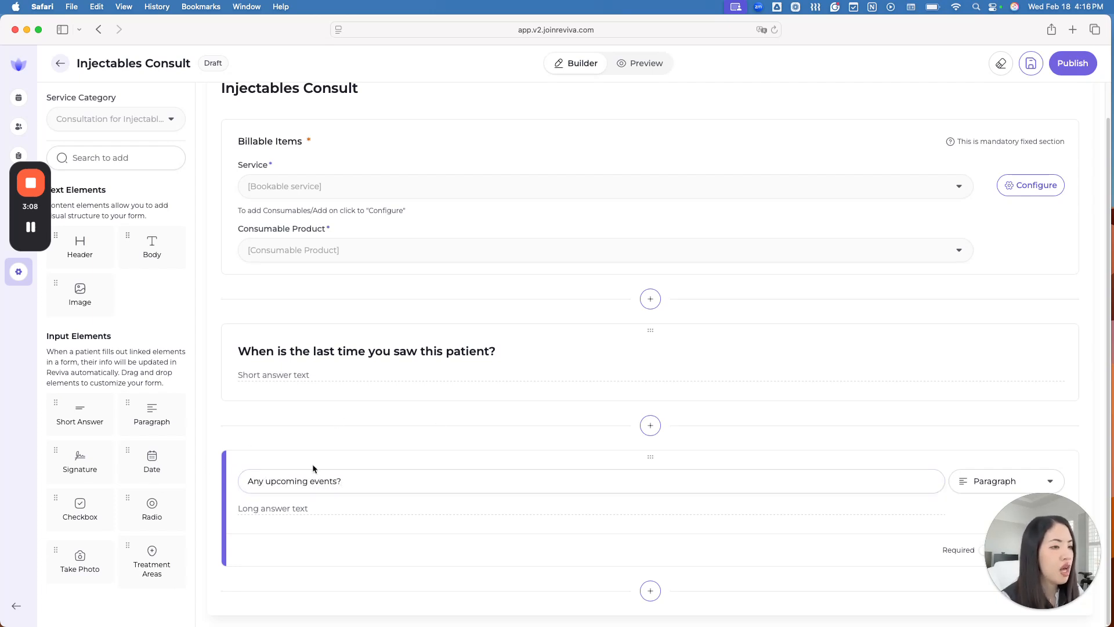
Add a Signature element at the end of the chart labelled "Client Signature:" and make it required.
{"action": "left_click", "coordinate": [79, 467]}
{"action": "left_click_drag", "start_coordinate": [298, 402], "coordinate": [233, 402]}
{"action": "type", "text": "Client Si"}
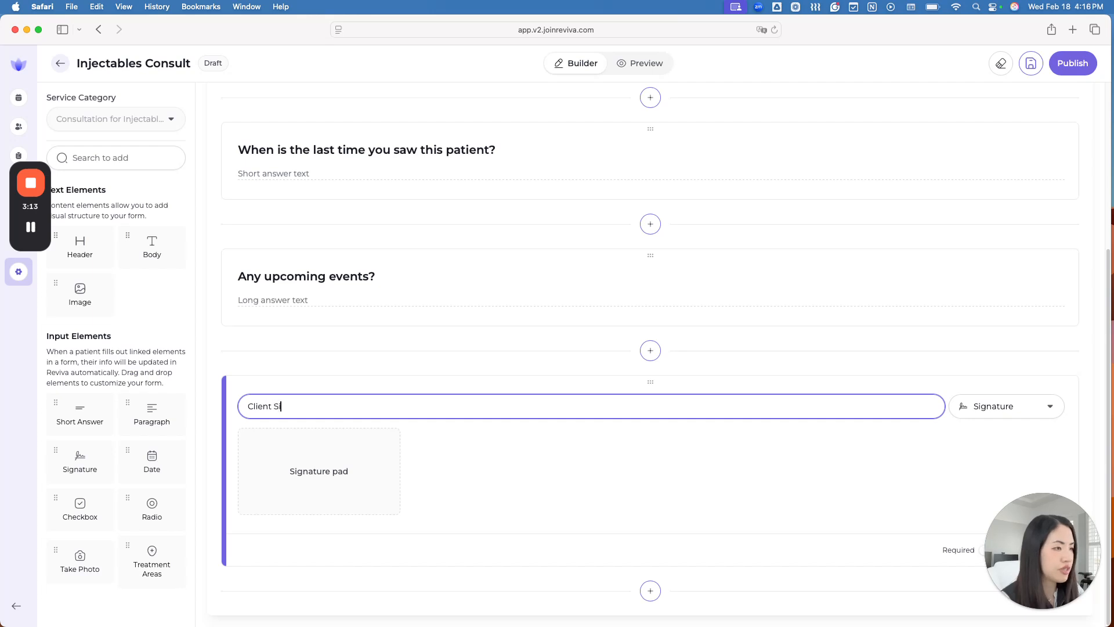
{"action": "type", "text": "gnature:"}
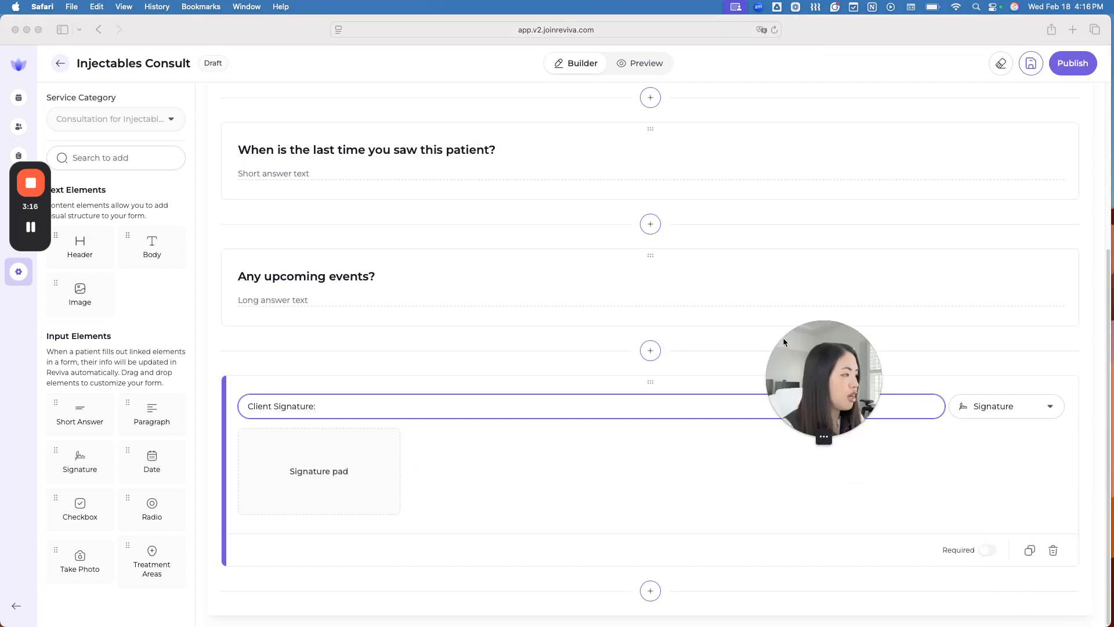
{"action": "left_click", "coordinate": [993, 524]}
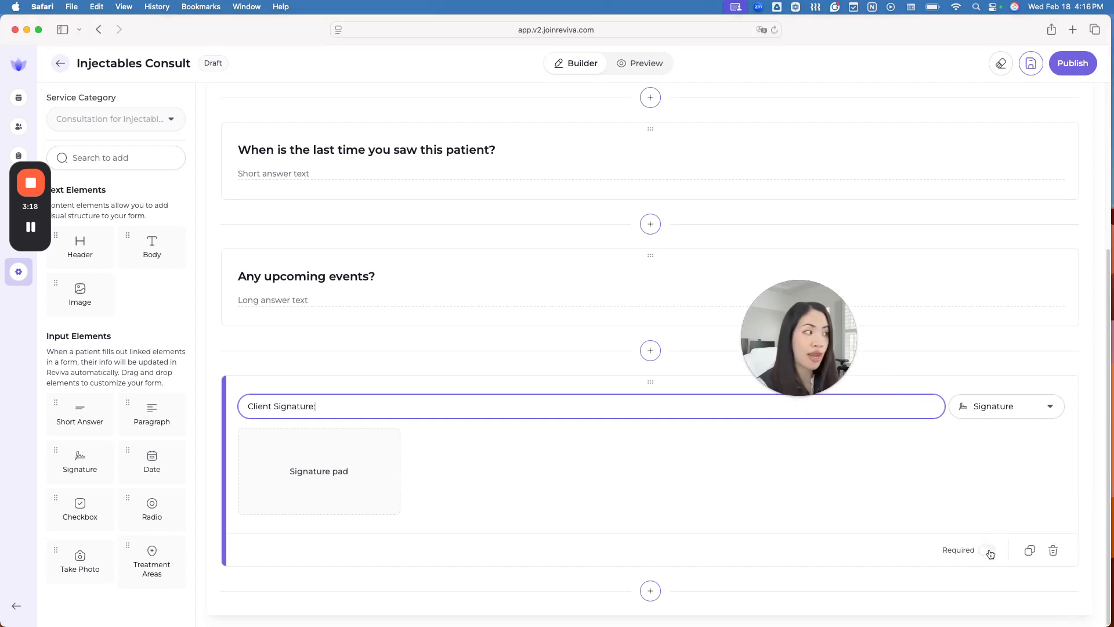
{"action": "left_click", "coordinate": [990, 554]}
{"action": "left_click", "coordinate": [989, 552]}
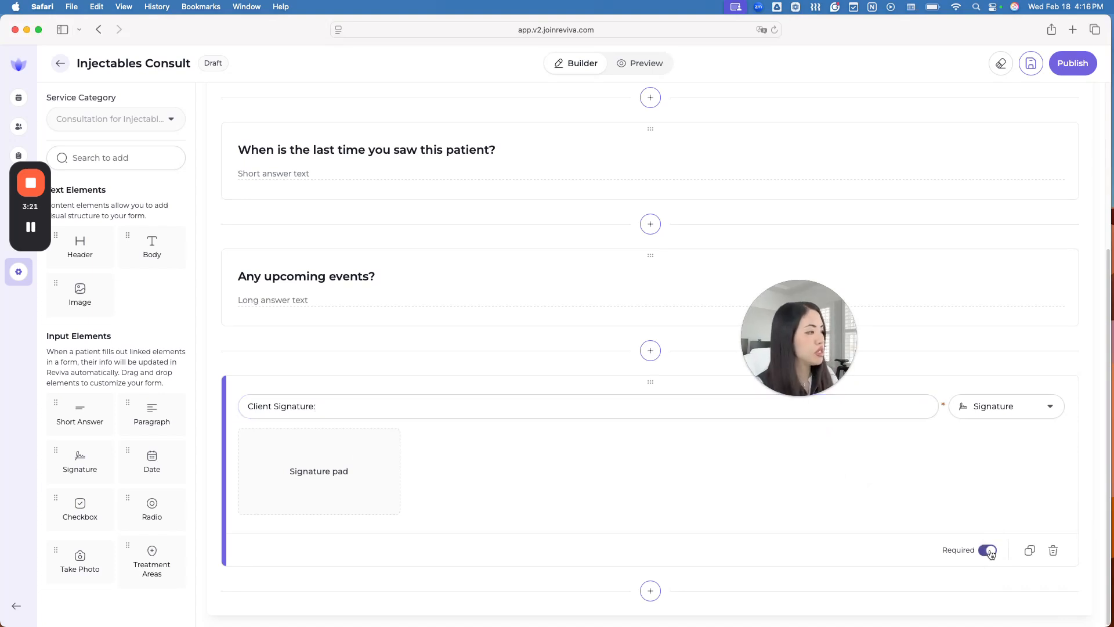
Duplicate the Client Signature element and delete the copy.
{"action": "left_click", "coordinate": [1030, 551]}
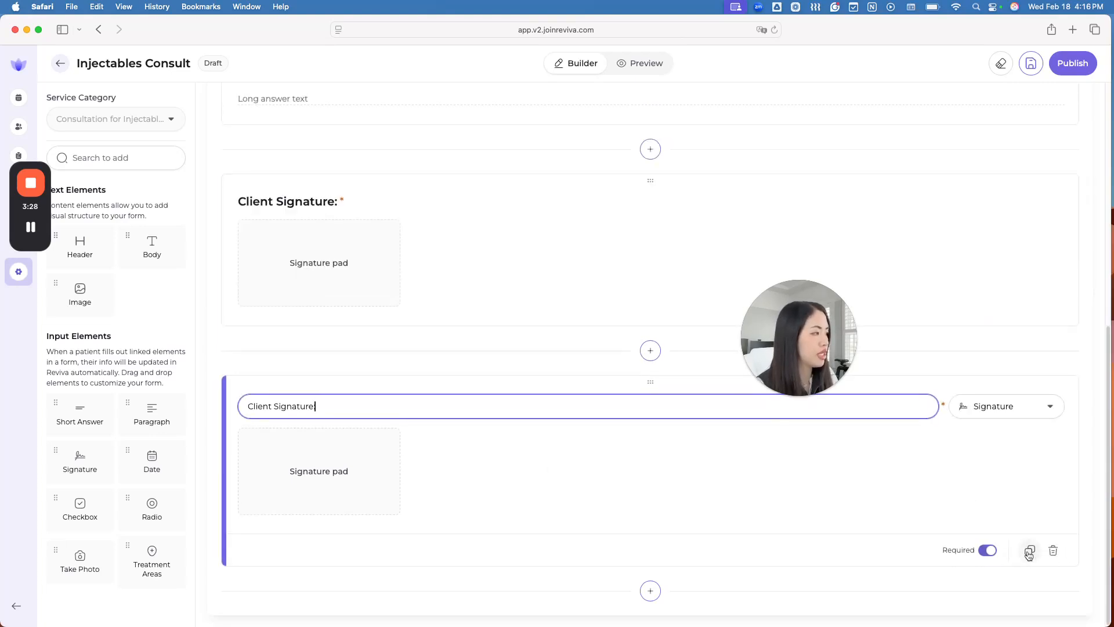
{"action": "left_click", "coordinate": [1053, 550]}
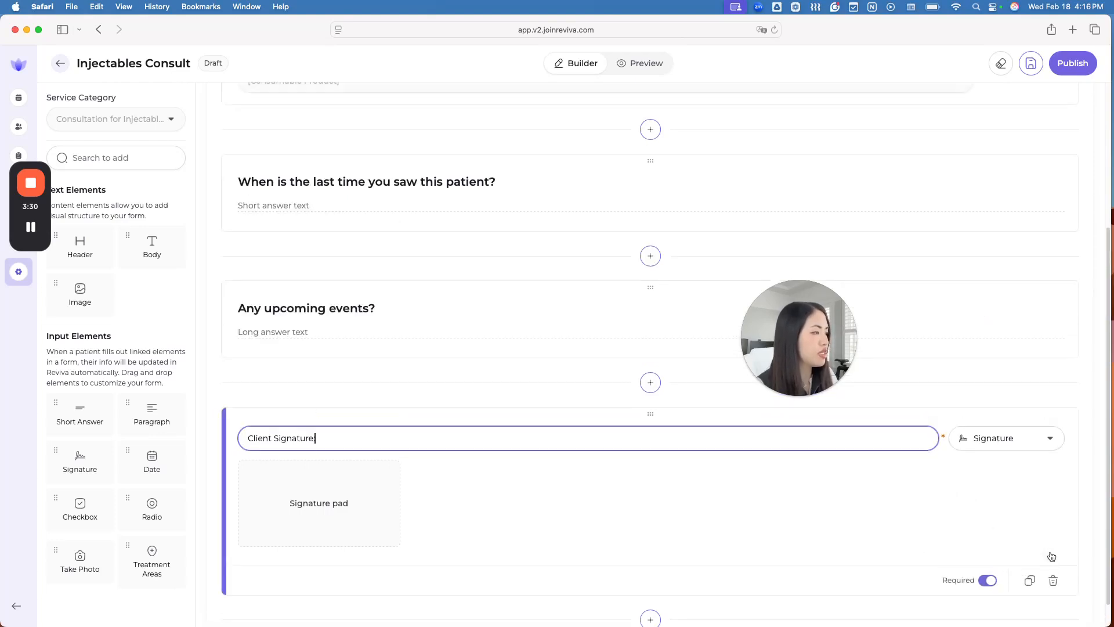
{"action": "scroll", "coordinate": [354, 398], "scroll_direction": "down", "scroll_amount": 1}
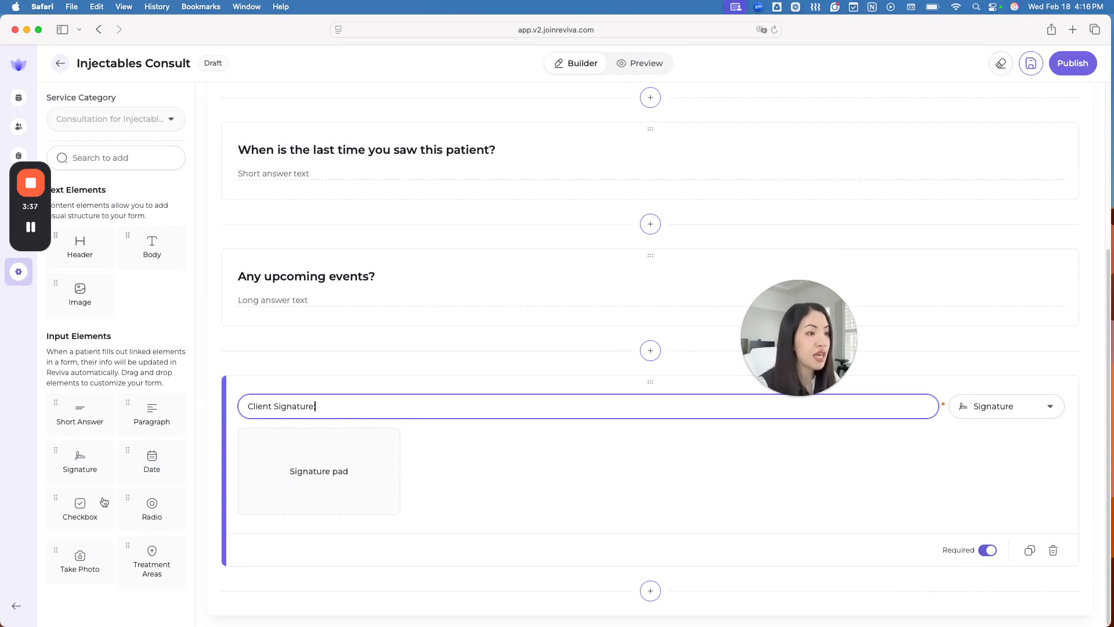
Add a Take Photo element below the client signature and title it "Before / After Comparisons".
{"action": "left_click", "coordinate": [83, 555]}
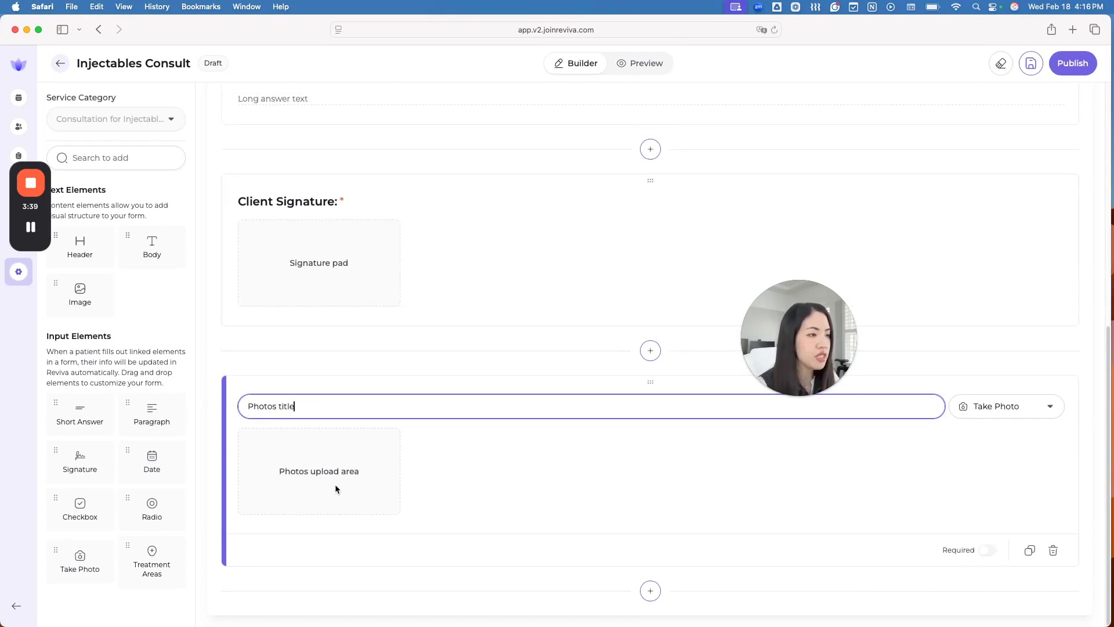
{"action": "left_click_drag", "start_coordinate": [319, 406], "coordinate": [235, 405]}
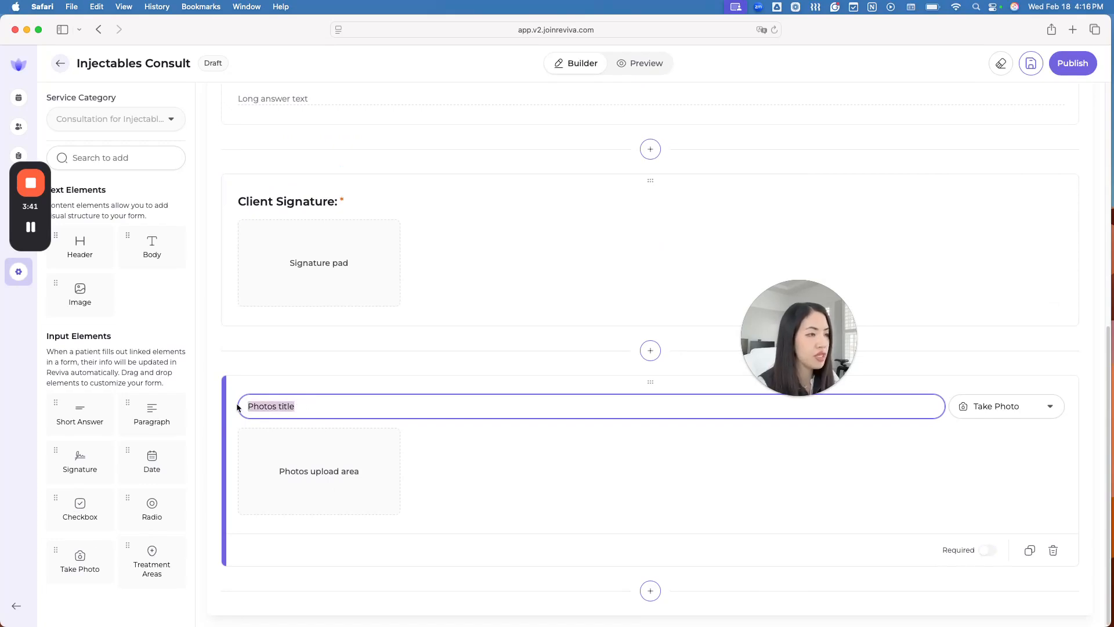
{"action": "key", "text": "BackSpace"}
{"action": "type", "text": "Bef"}
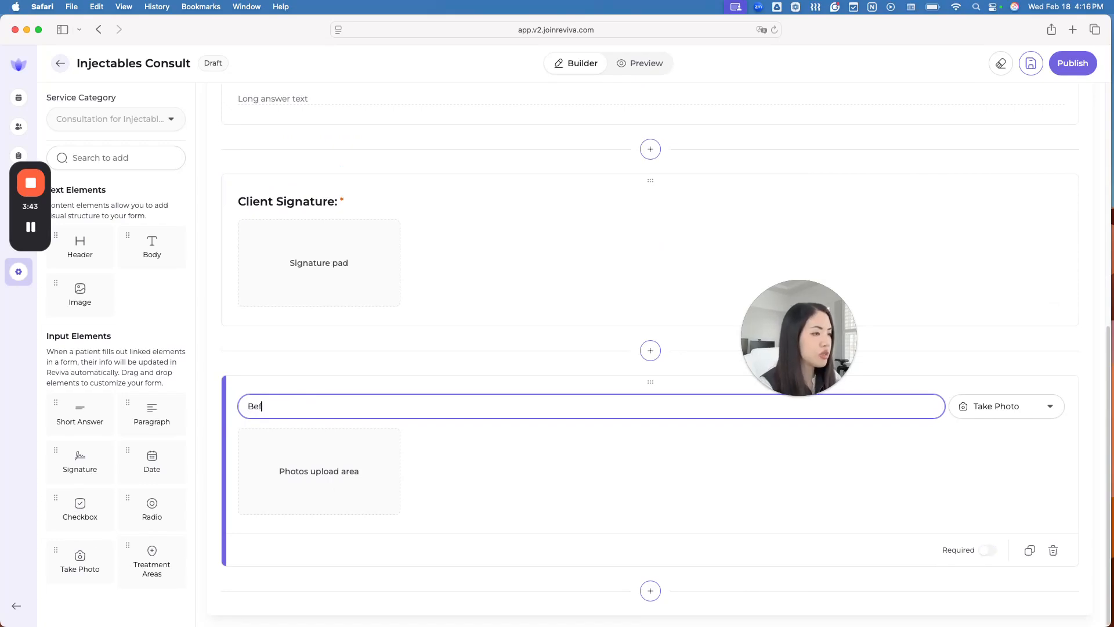
{"action": "type", "text": "ore / Com"}
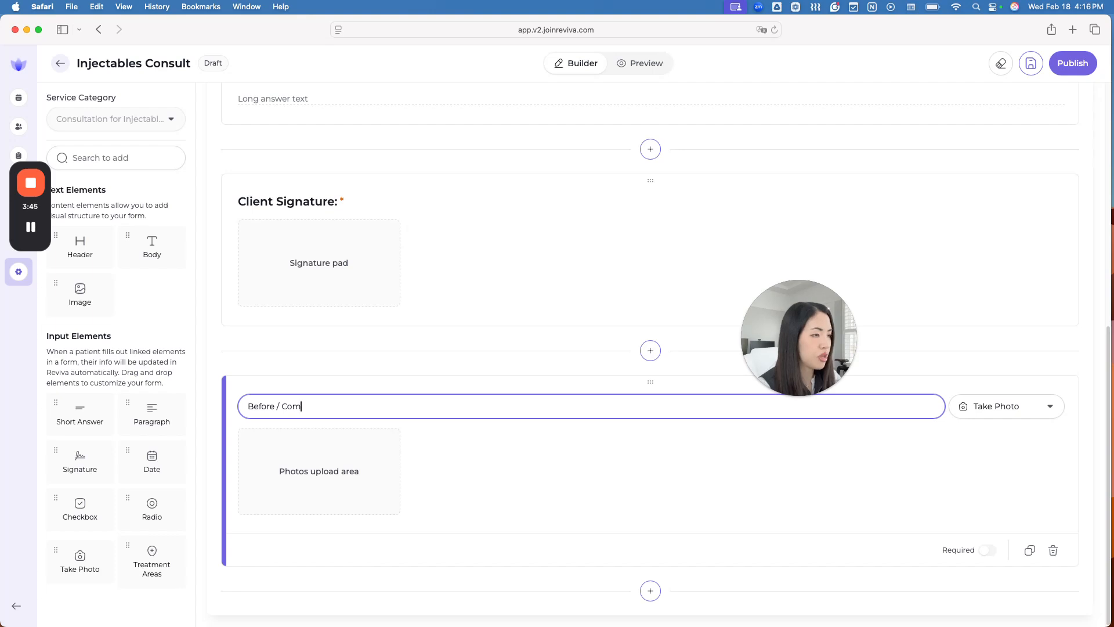
{"action": "key", "text": "BackSpace"}
{"action": "key", "text": "BackSpace"}
{"action": "key", "text": "BackSpace"}
{"action": "type", "text": "After Comparis"}
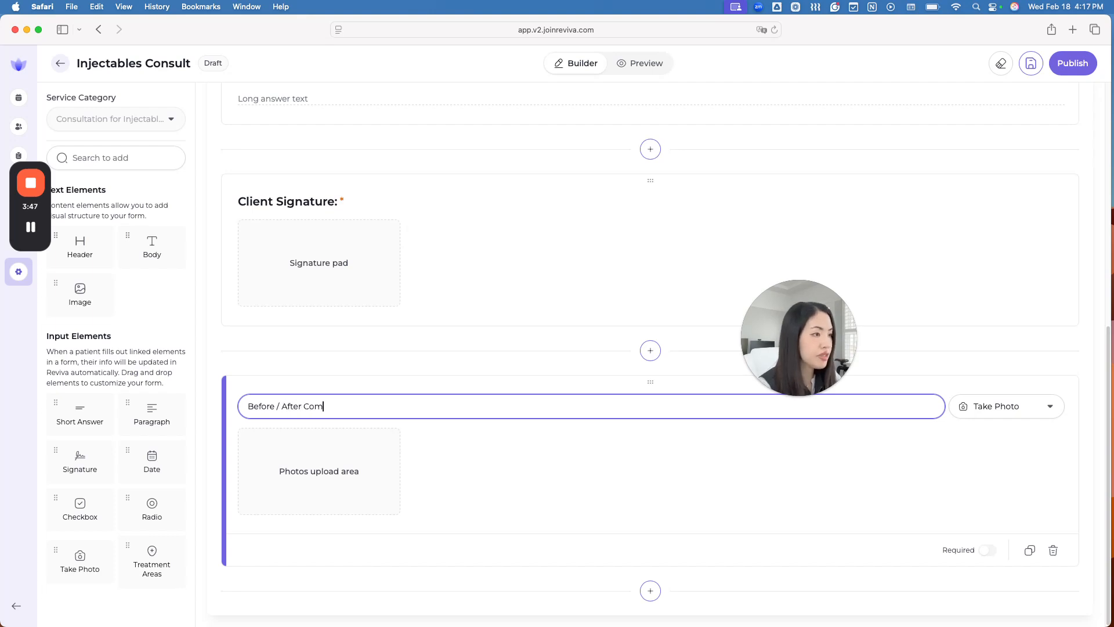
{"action": "type", "text": "ons"}
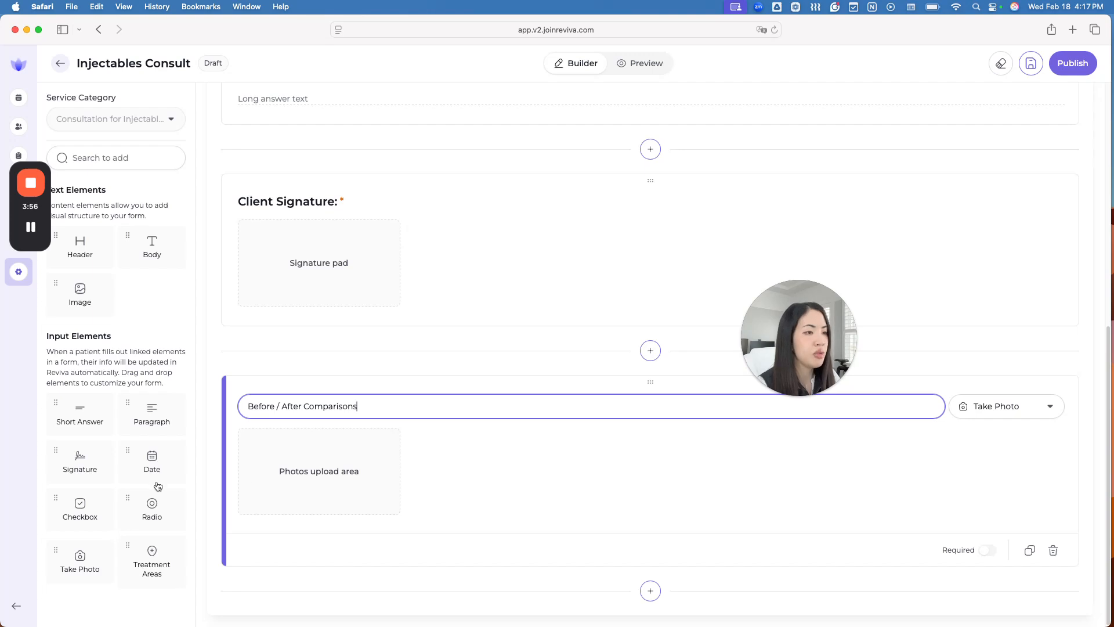
Add a Radio element below the photo upload area with "Question" as its title.
{"action": "left_click", "coordinate": [145, 515]}
{"action": "left_click_drag", "start_coordinate": [306, 420], "coordinate": [232, 417]}
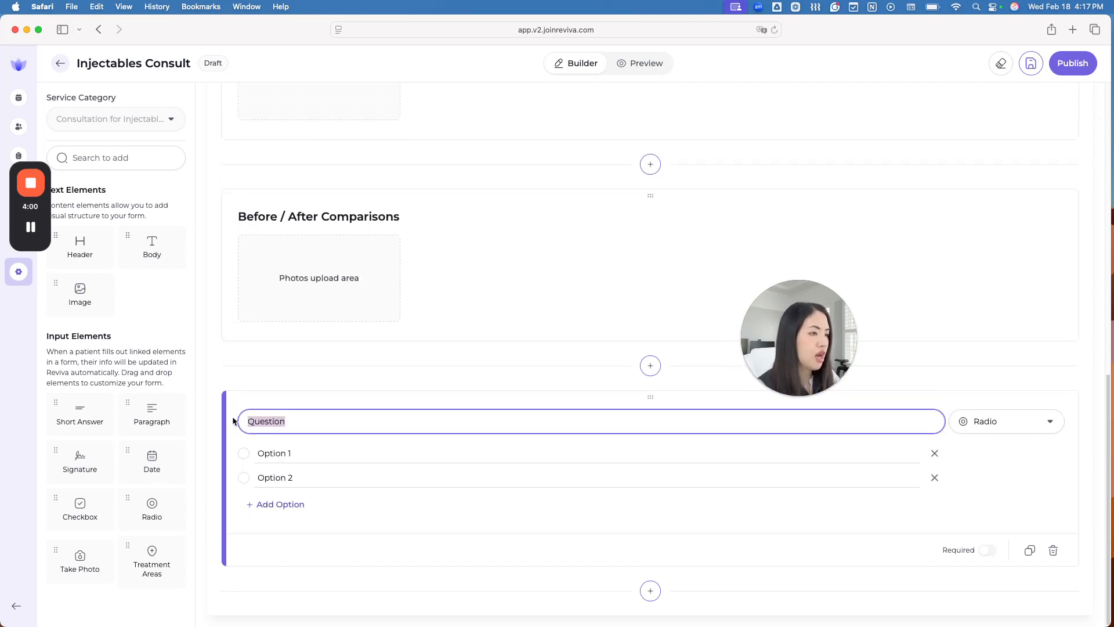
{"action": "key", "text": "BackSpace"}
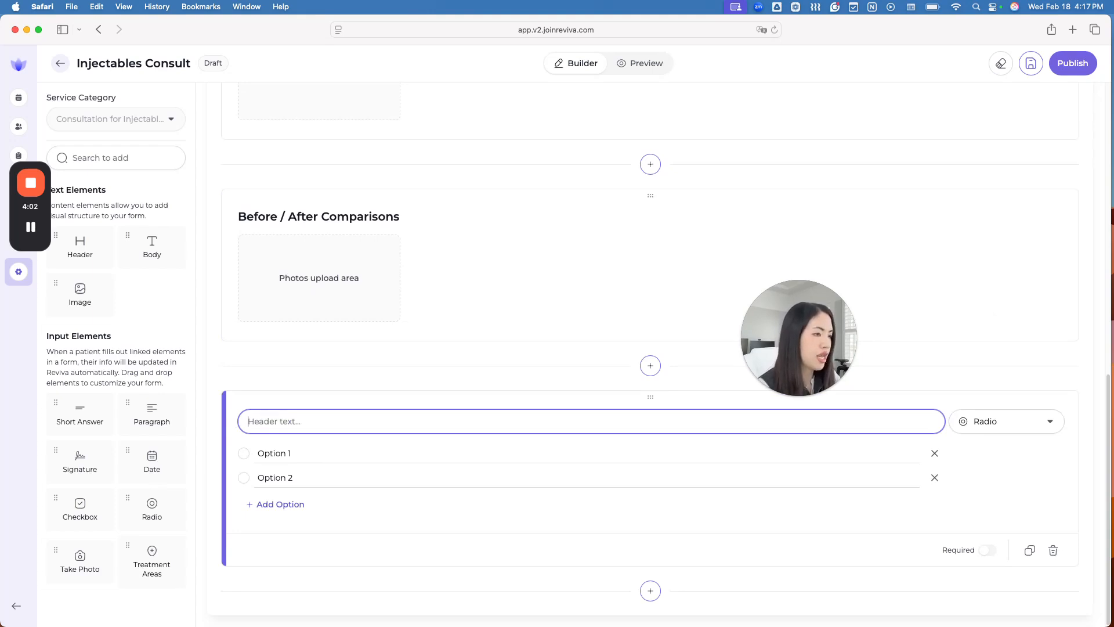
{"action": "type", "text": "Question"}
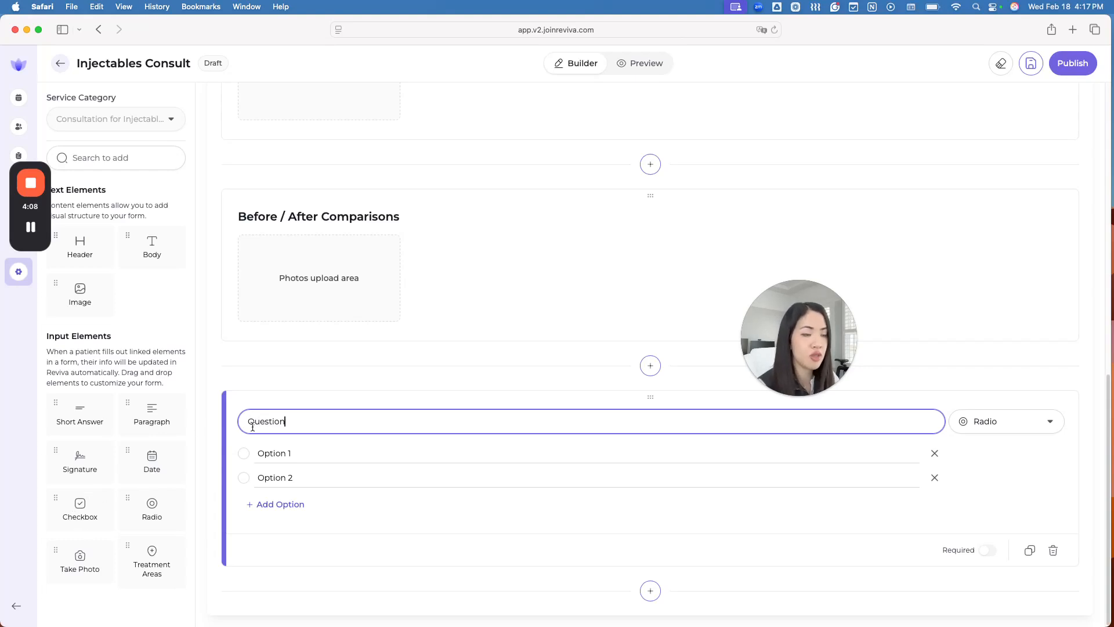
Publish the Injectables Consult chart template.
{"action": "scroll", "coordinate": [328, 432], "scroll_direction": "up", "scroll_amount": 10}
{"action": "scroll", "coordinate": [186, 406], "scroll_direction": "down", "scroll_amount": 10}
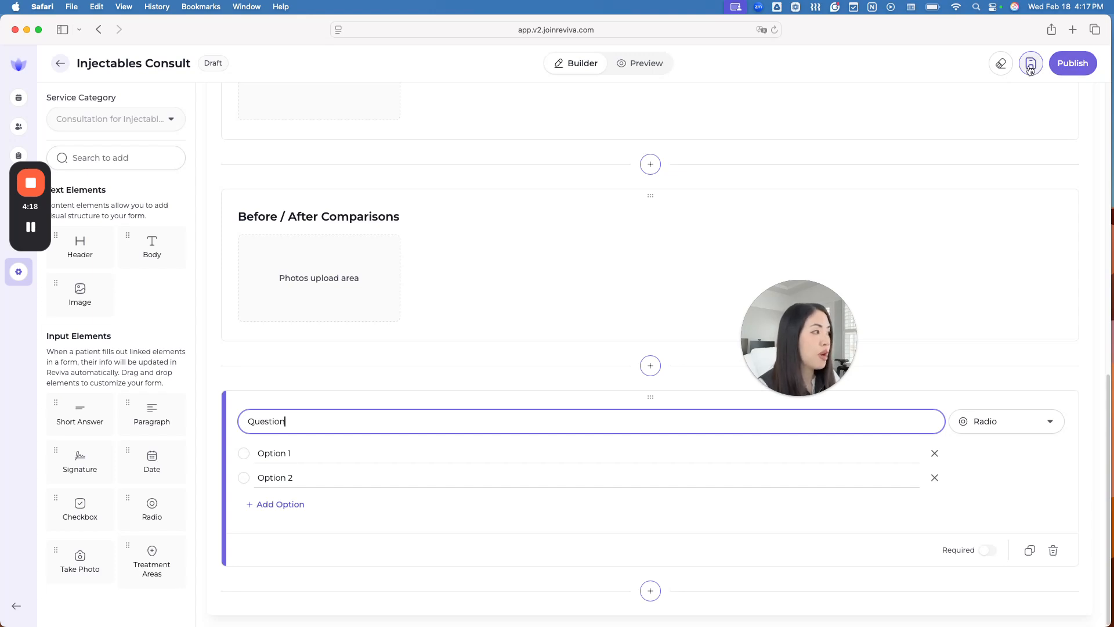
{"action": "left_click", "coordinate": [1072, 64]}
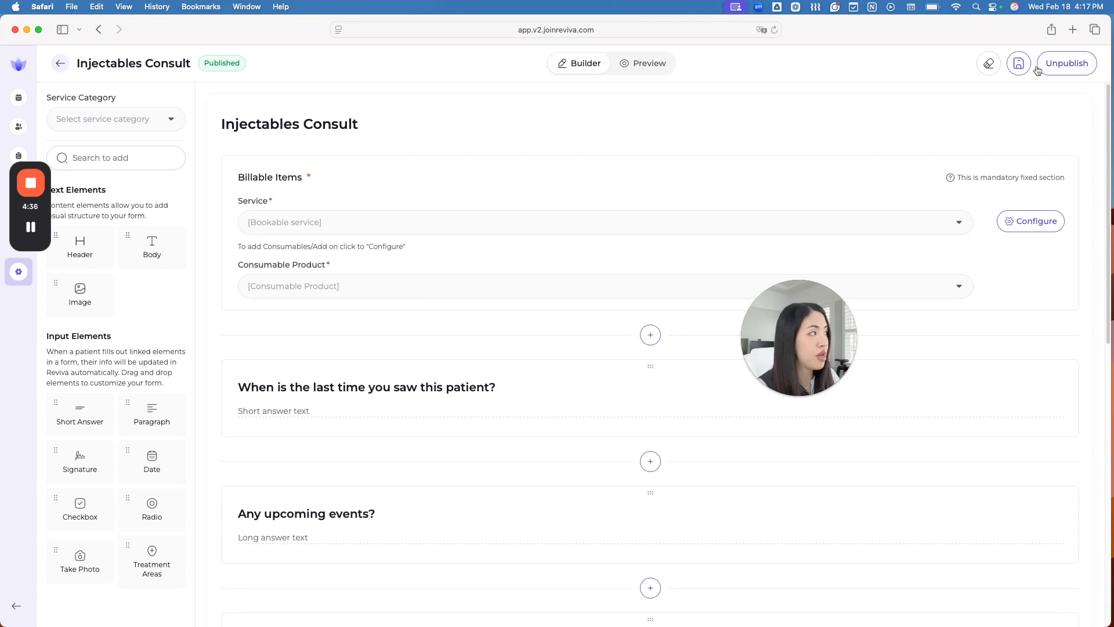
{"action": "mouse_move", "coordinate": [30, 206]}
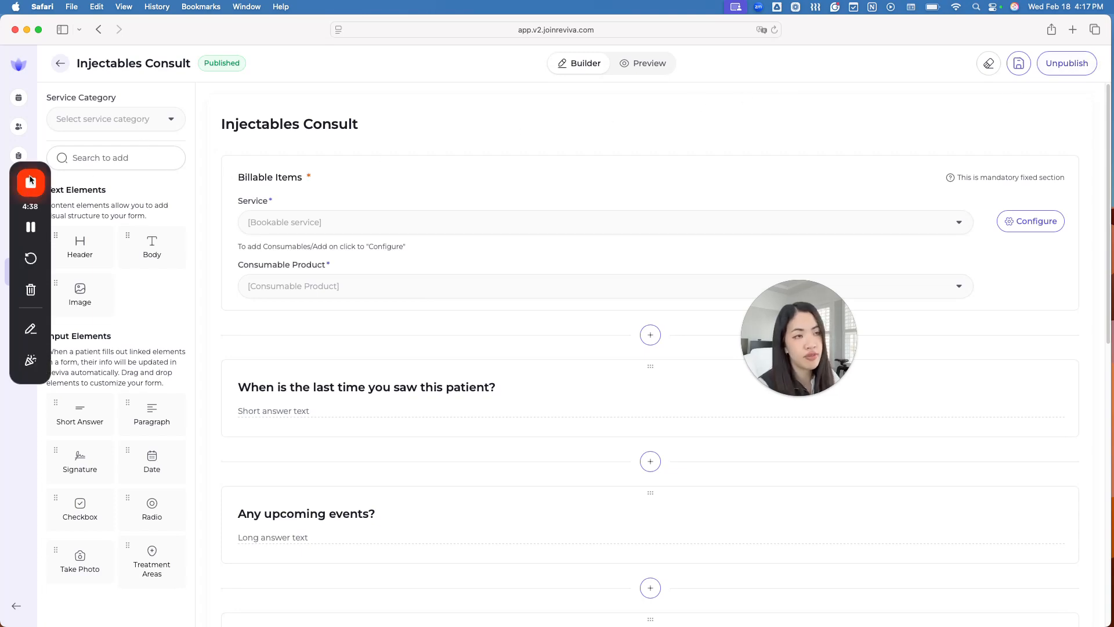